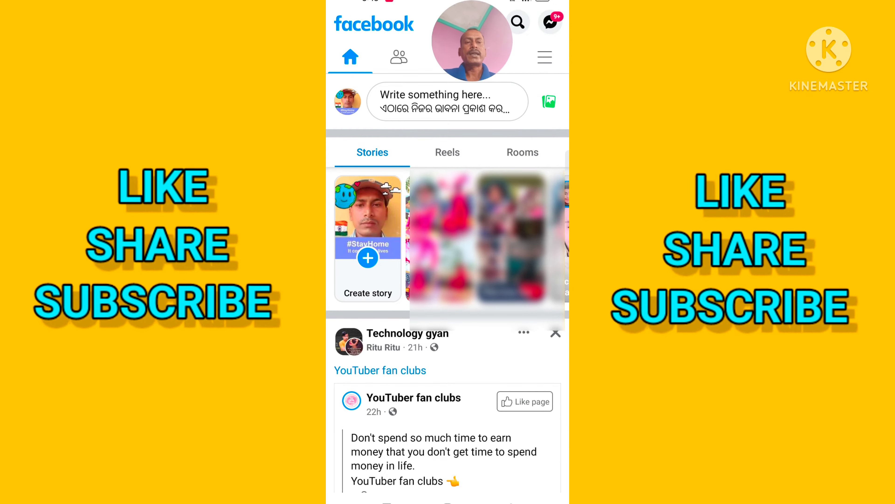
Step: Open Settings from the Settings & privacy section of the main menu
click(545, 57)
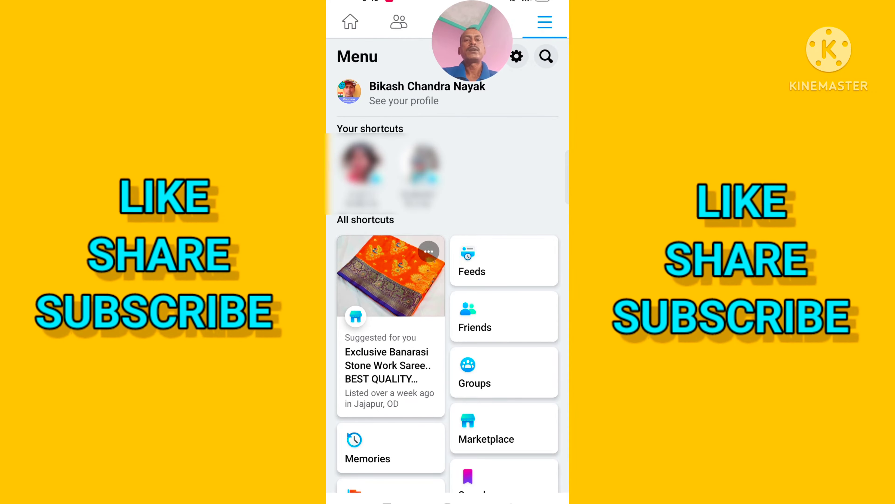
scroll(447, 317, down, 5)
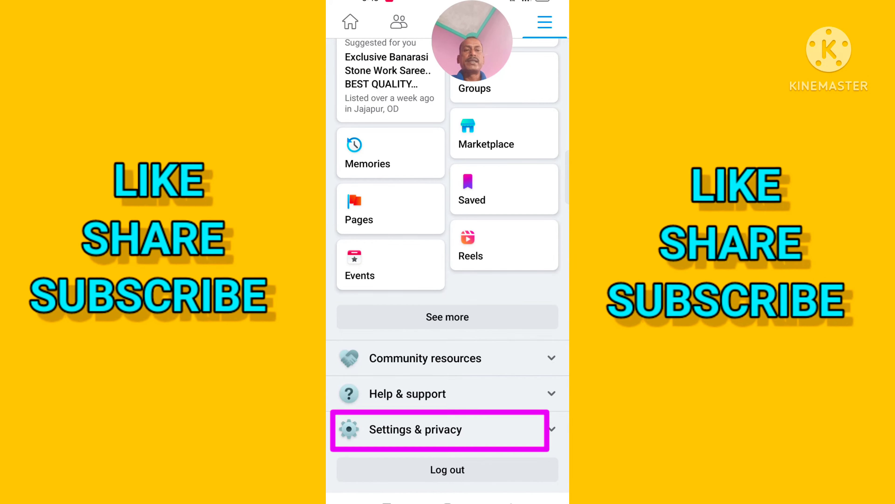
click(487, 436)
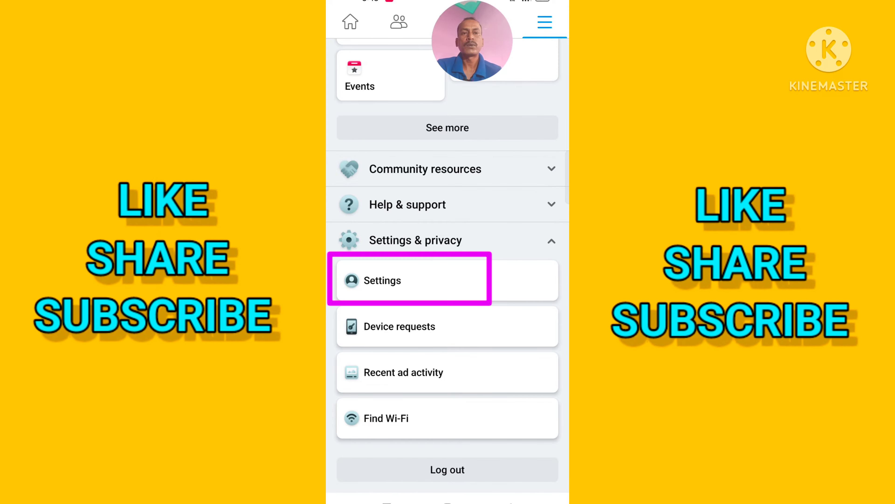
click(382, 280)
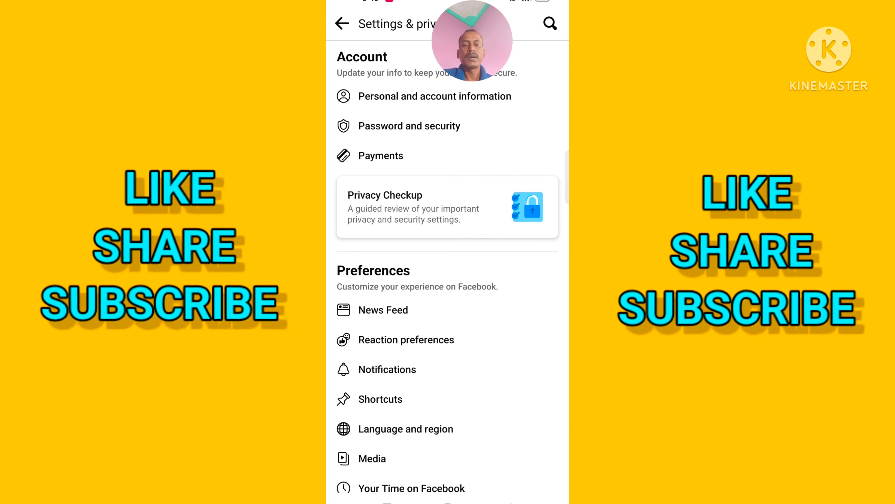
Step: Scroll down to Preferences and open the Shortcuts settings
scroll(447, 264, down, 1)
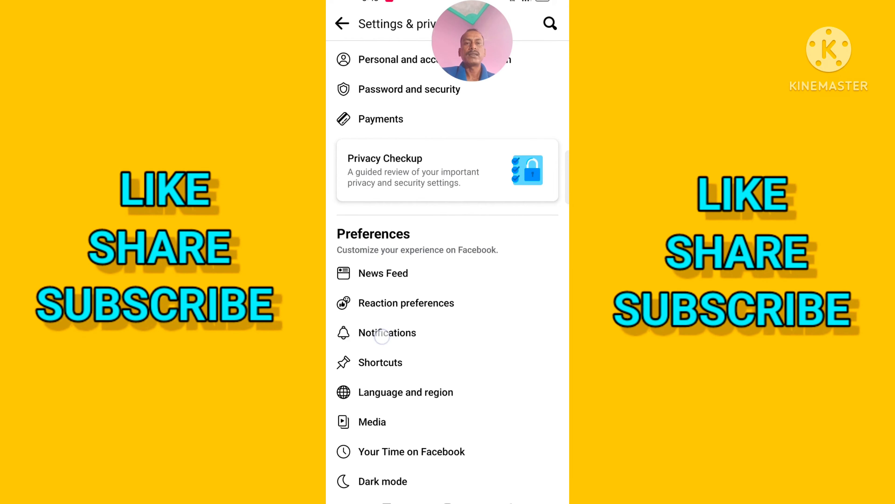
scroll(447, 264, down, 2)
scroll(448, 265, down, 3)
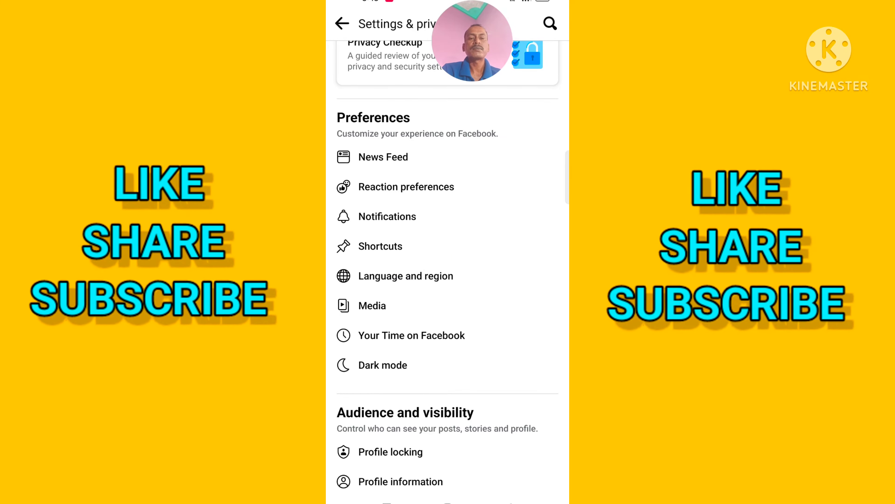
click(364, 251)
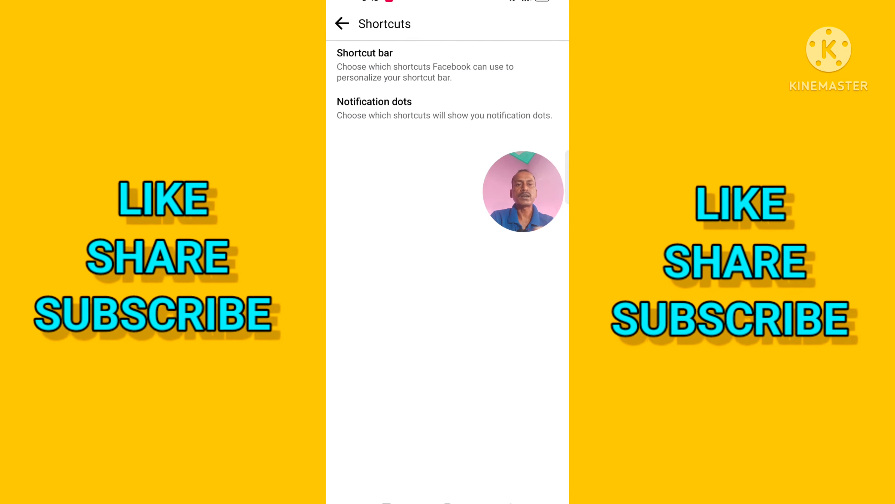
Step: Open the Shortcut bar page listing Friend Requests, Groups and Marketplace, all on Auto
click(431, 76)
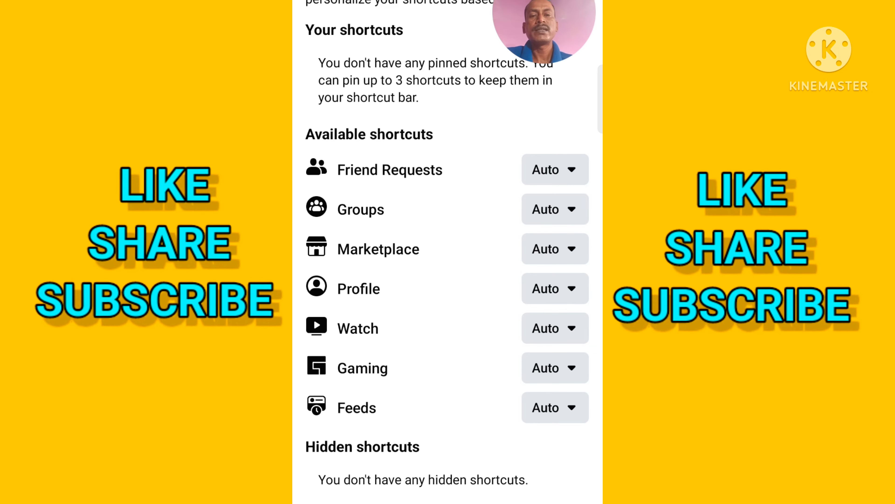
drag(478, 383, 497, 343)
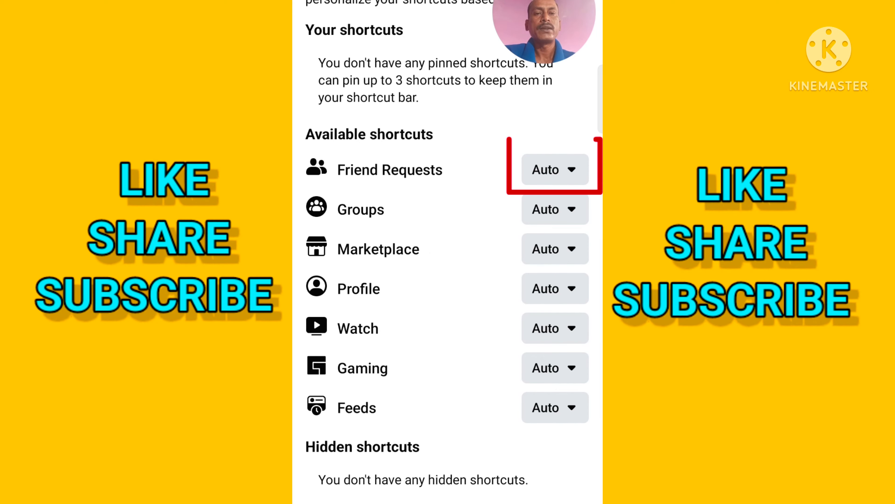
Step: Change Friend Requests from Auto to Pin on the shortcut bar
click(555, 169)
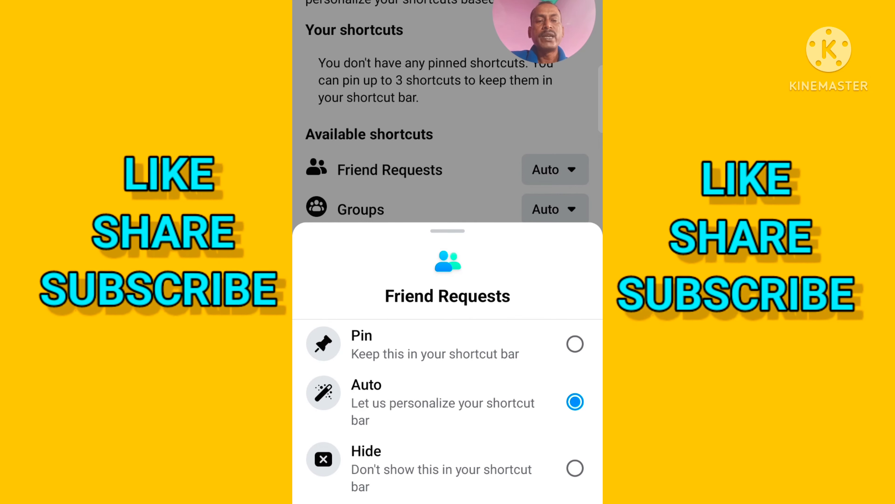
key(Escape)
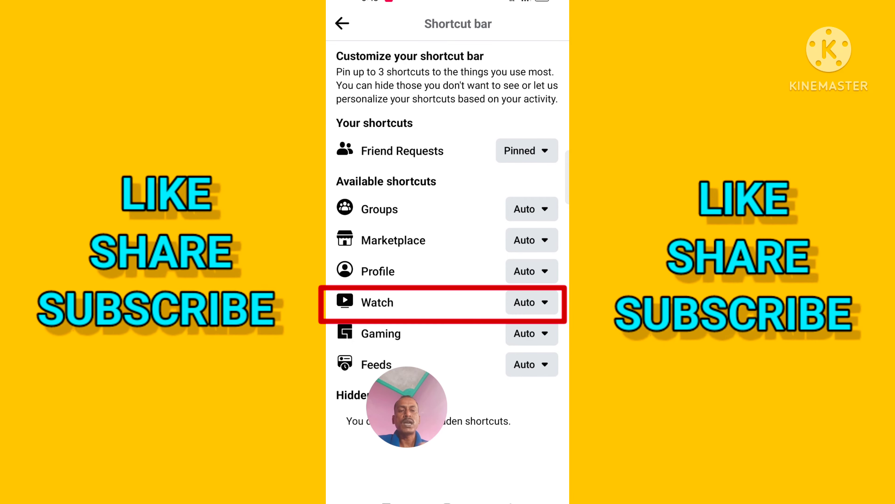
Step: Change Watch from Auto to Pin, joining Friend Requests
click(543, 302)
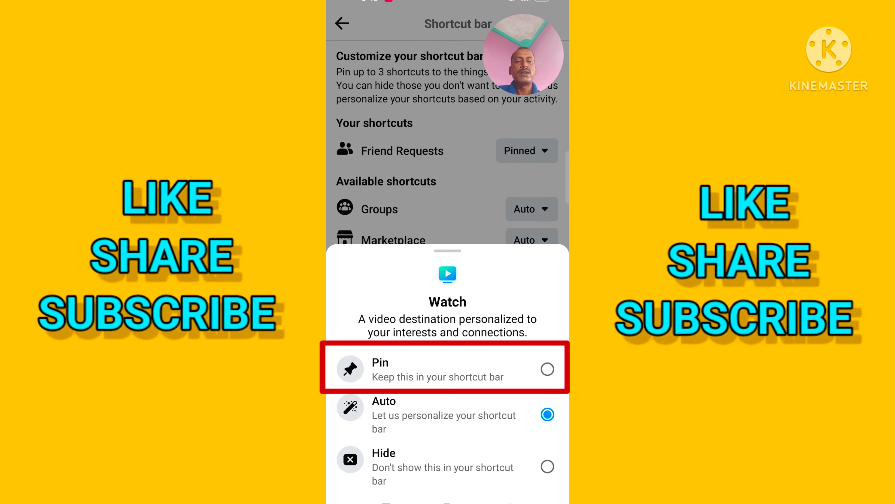
key(Escape)
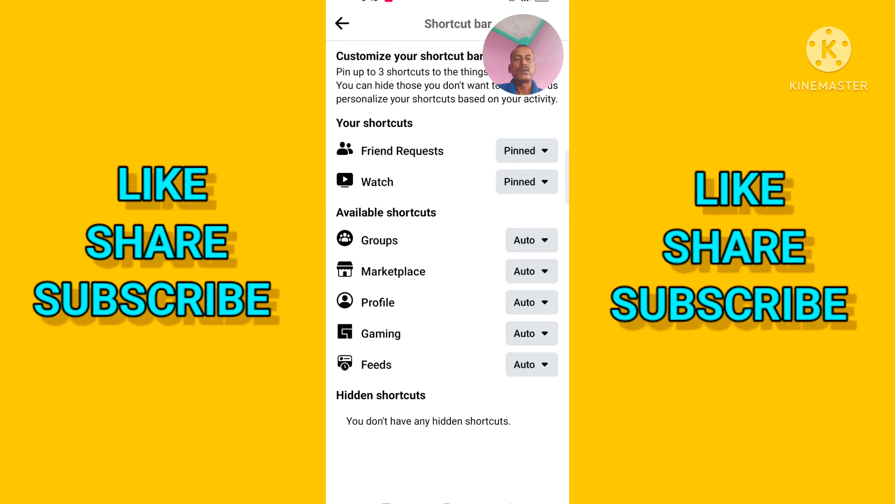
Step: Pin Groups as the third shortcut, then test Profile and Marketplace against the three-pin limit
click(532, 240)
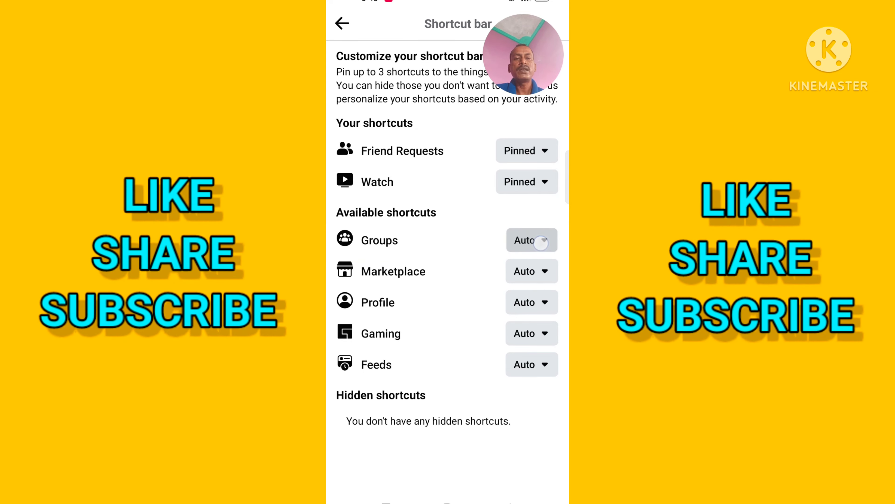
click(547, 369)
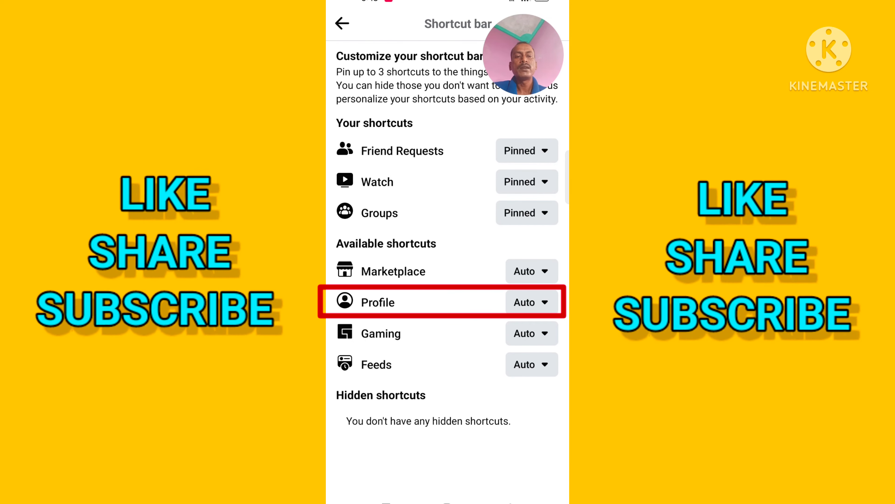
click(531, 302)
click(494, 368)
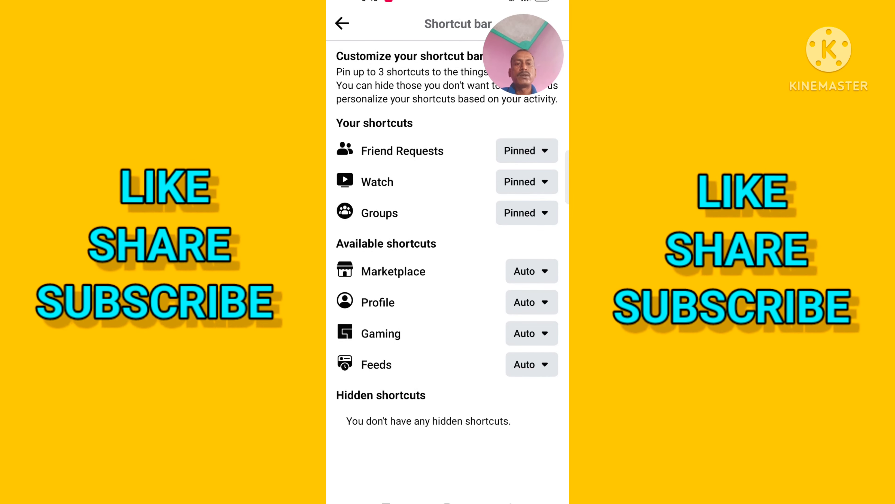
click(532, 271)
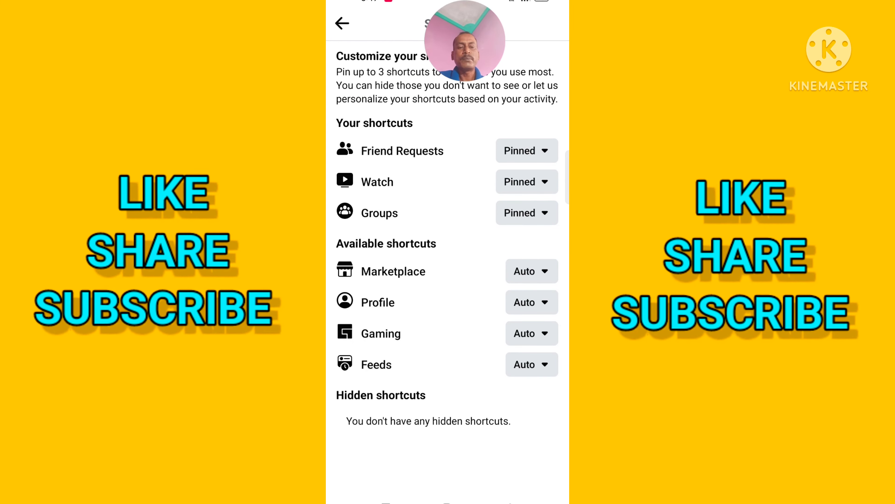
Step: Return to the Shortcuts settings and open the Notification dots page for Watch and Menu
key(Escape)
key(Escape)
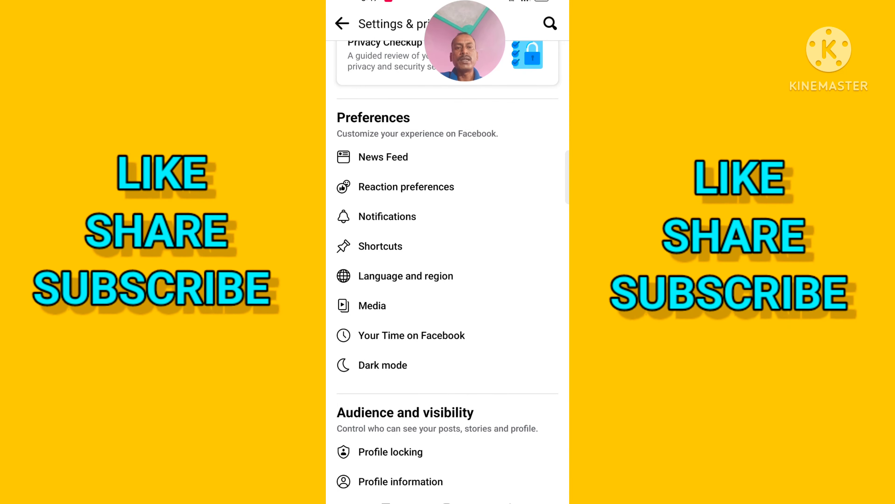
click(380, 246)
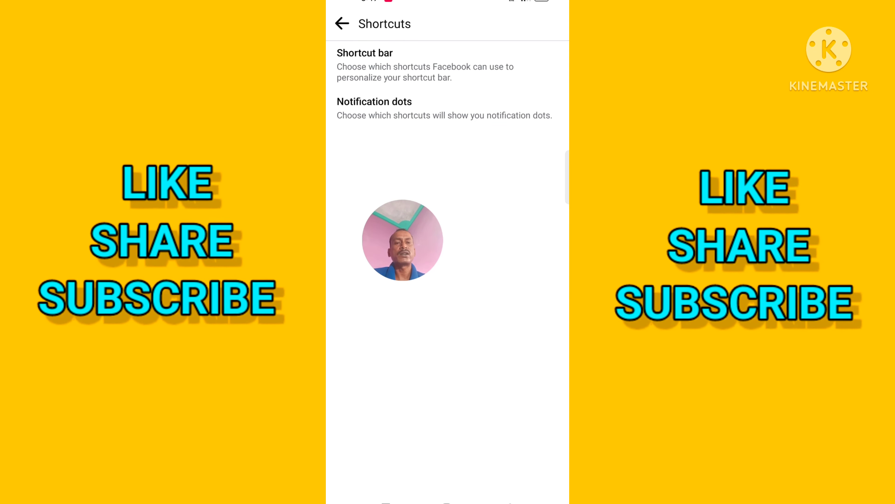
click(375, 106)
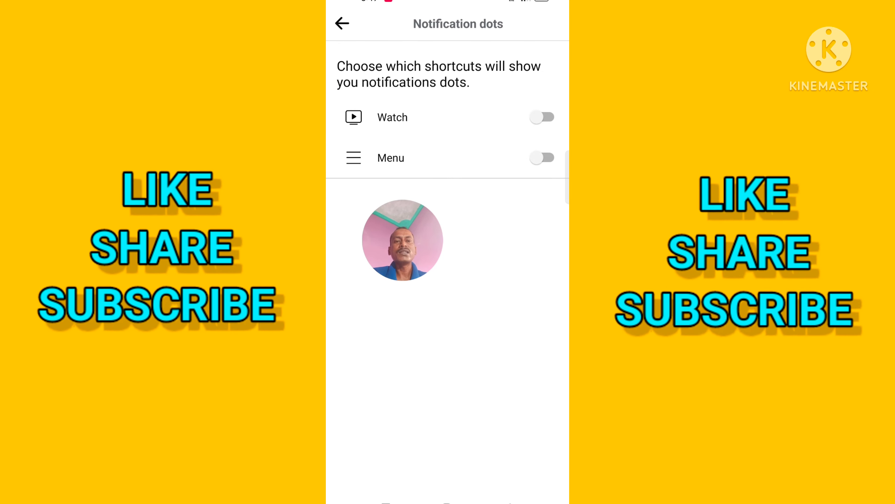
Step: Switch on the Watch and Menu notification-dot toggles
click(544, 122)
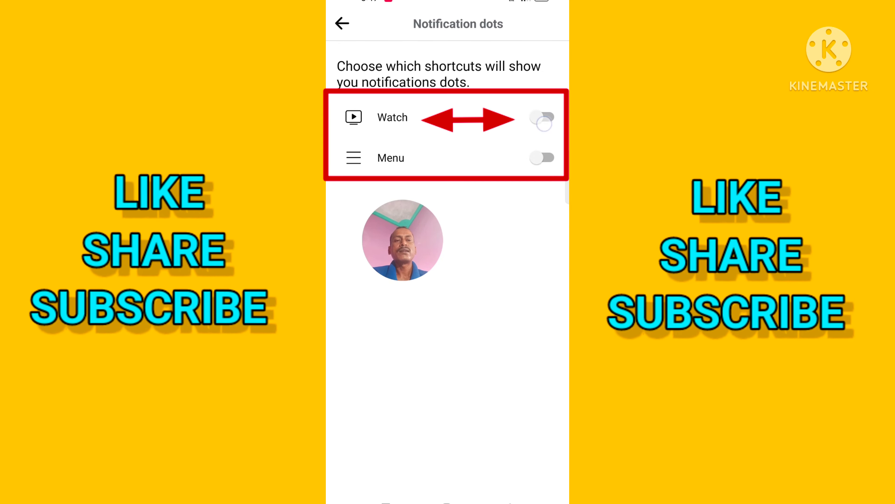
click(544, 158)
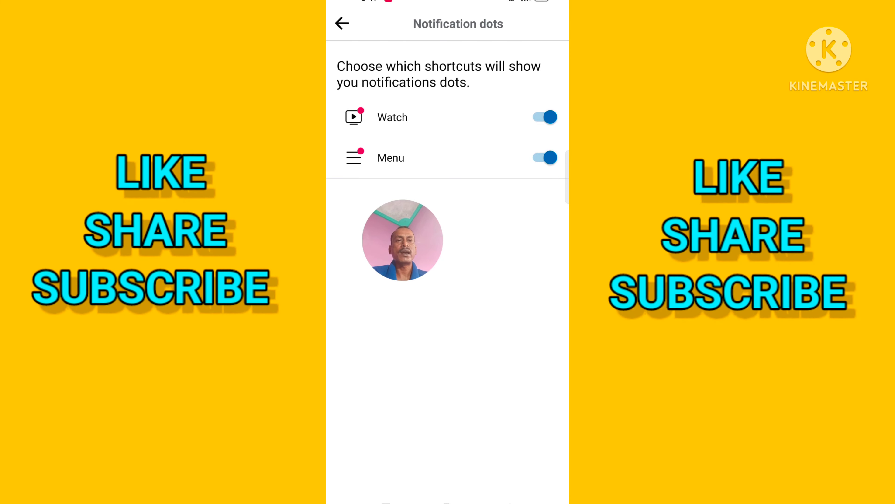
Step: Back out of settings to the home feed and open the pinned Friends page
click(342, 24)
click(342, 24)
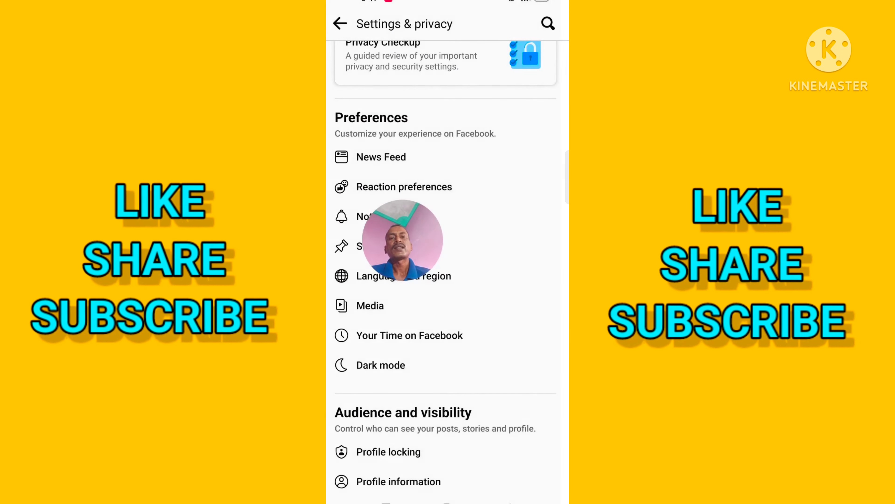
click(342, 23)
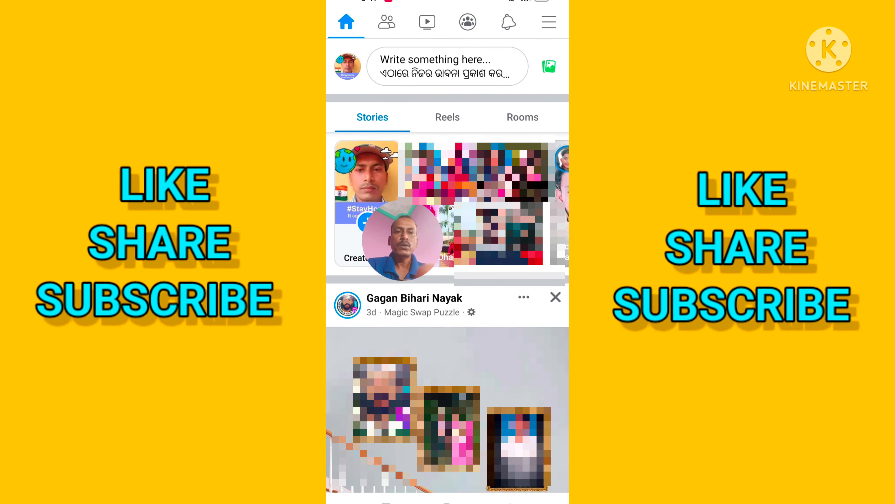
click(386, 22)
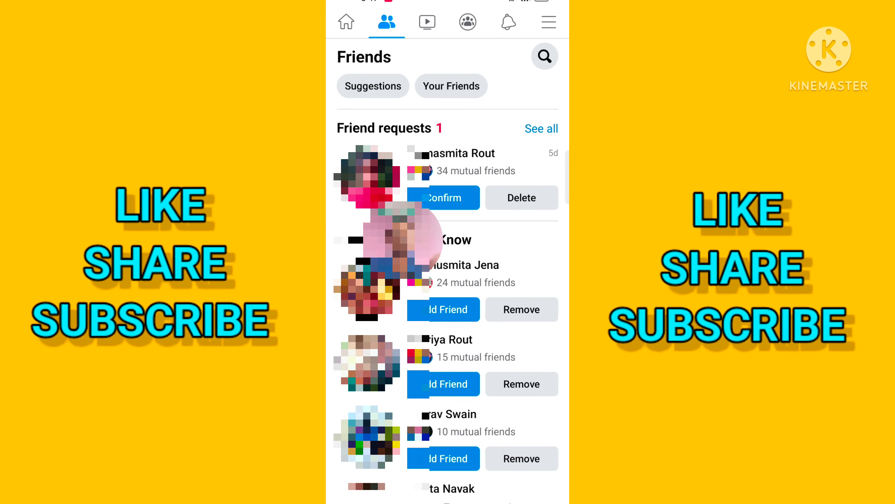
Step: Open the Watch For You video feed and scroll through it
click(427, 22)
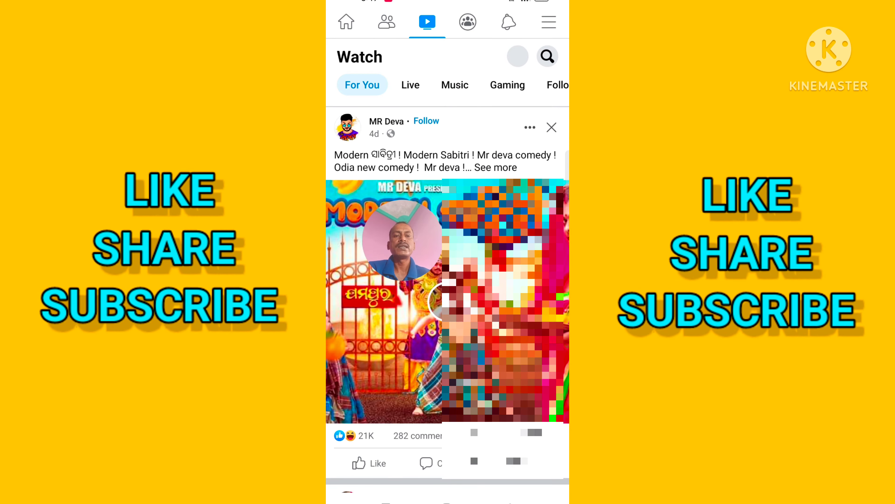
scroll(447, 264, down, 5)
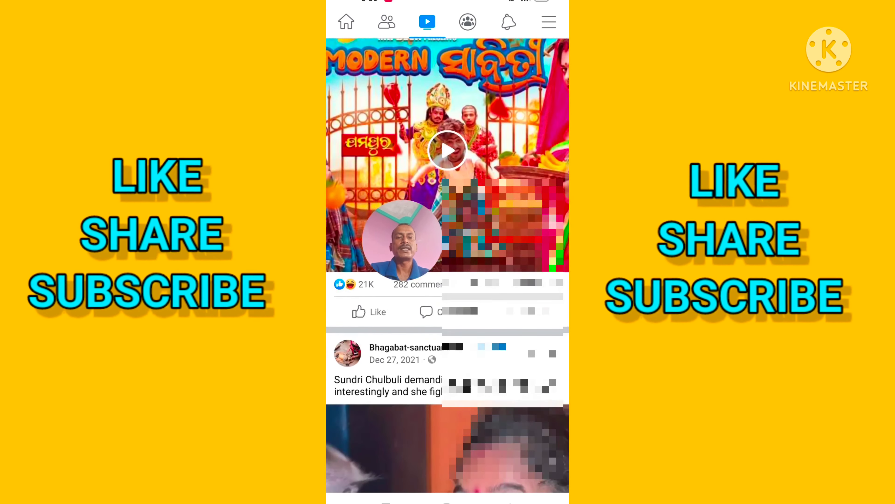
scroll(448, 265, down, 5)
scroll(448, 265, down, 5)
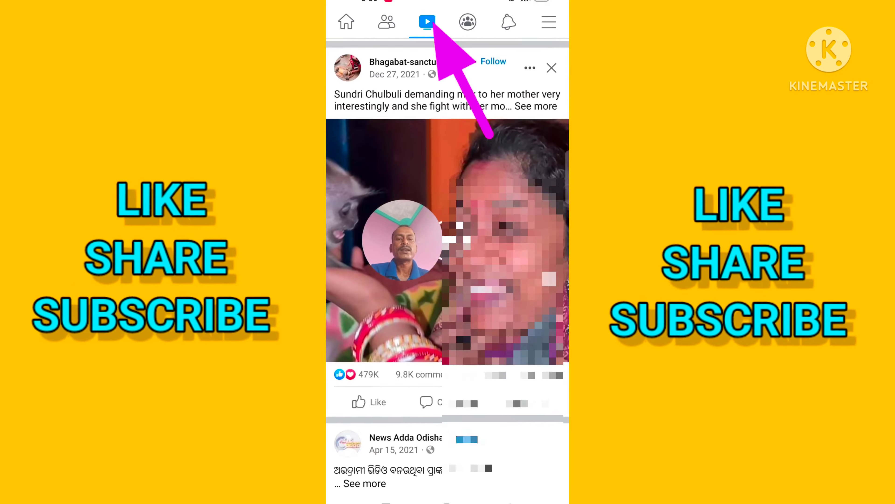
scroll(448, 264, up, 3)
scroll(448, 265, up, 3)
scroll(447, 264, up, 3)
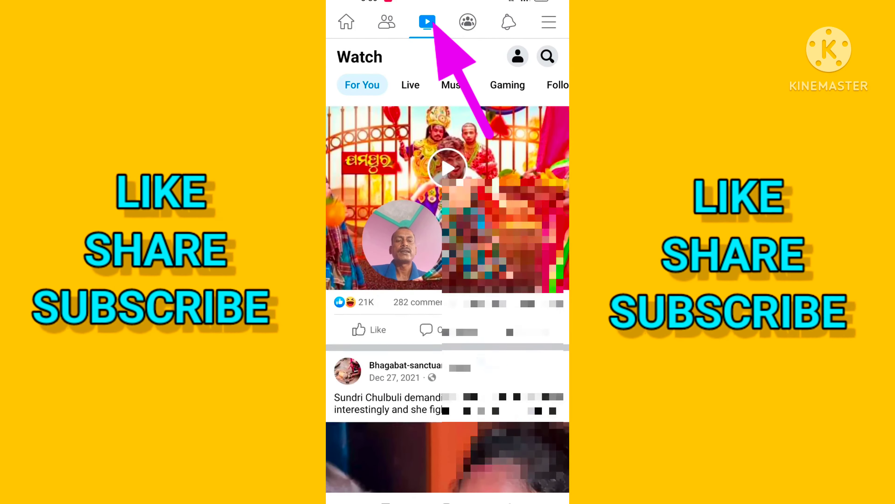
scroll(448, 264, down, 1)
scroll(448, 265, down, 3)
scroll(448, 265, up, 3)
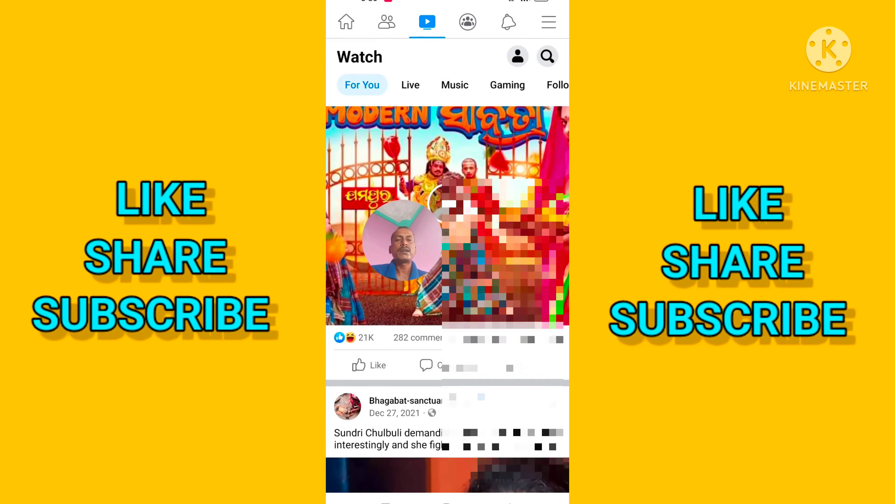
scroll(448, 265, up, 5)
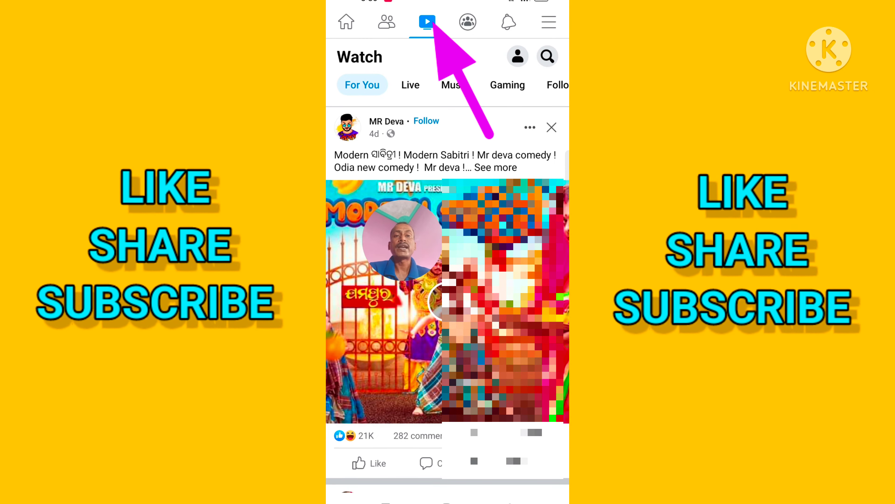
Step: Check the Groups feed, glance at Friends, then return to Groups' For you feed
click(468, 22)
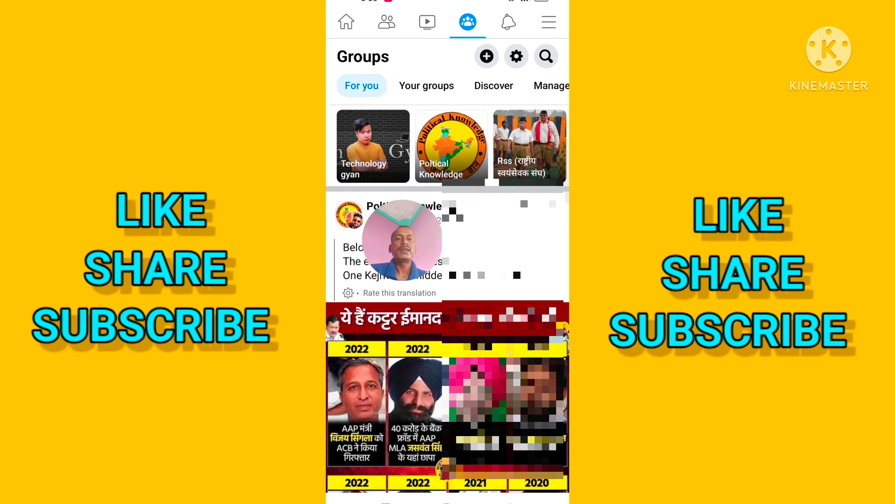
scroll(448, 264, down, 10)
click(467, 22)
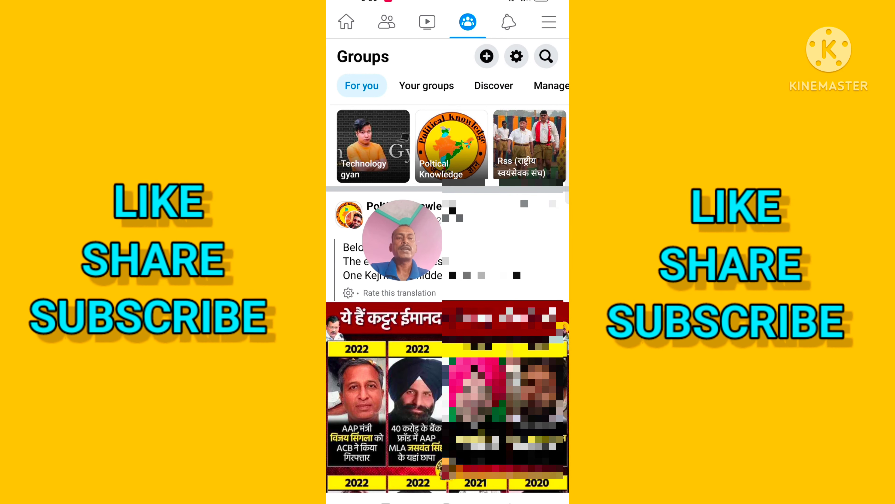
click(387, 22)
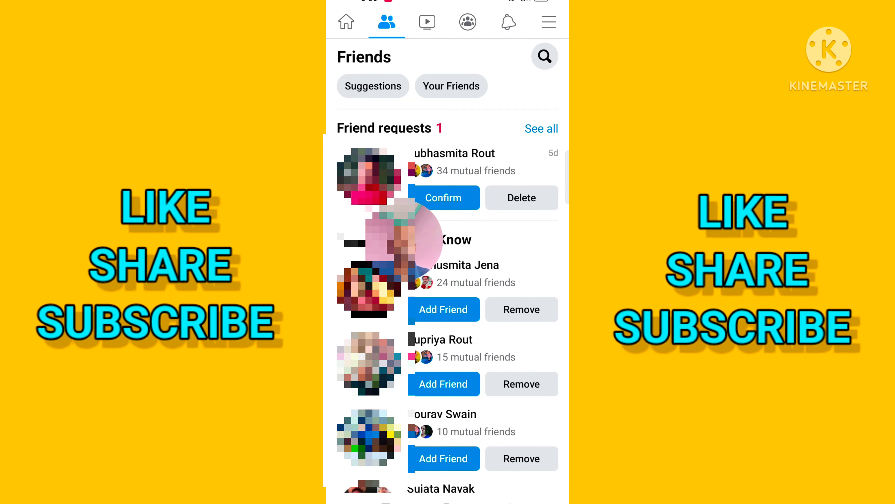
click(468, 22)
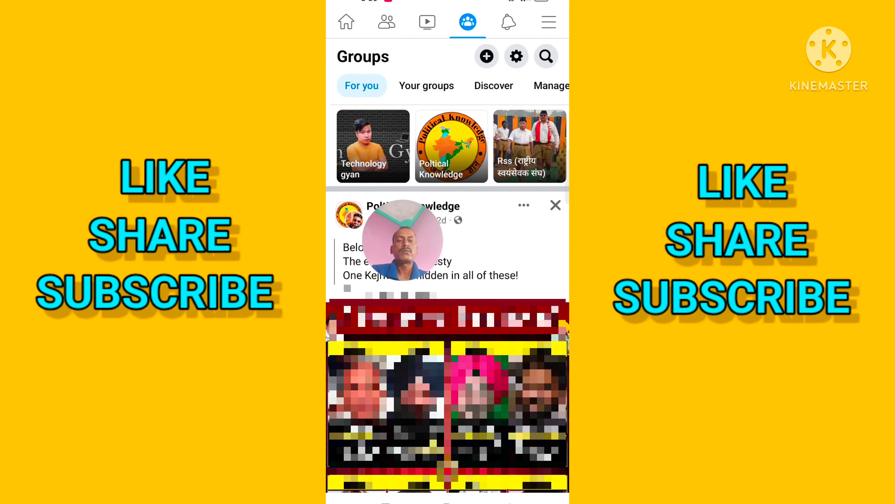